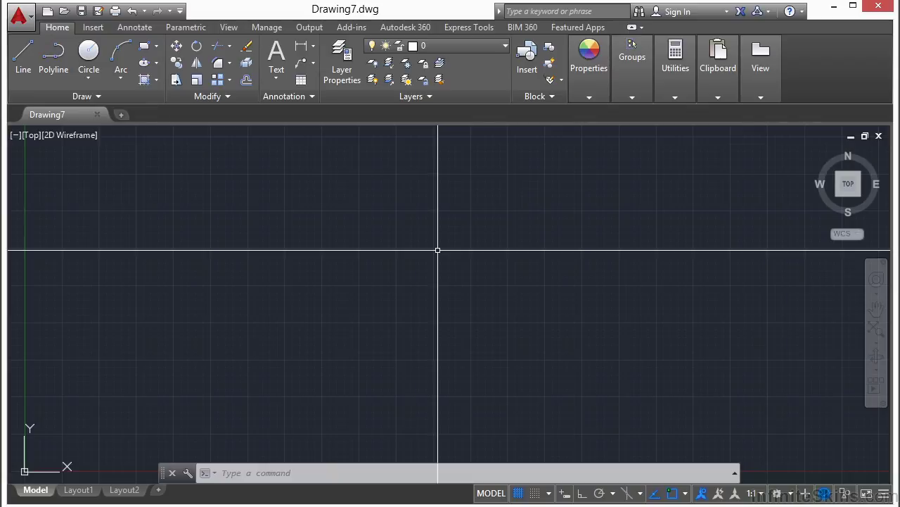
- Set the drawing units to Decimal length with Feet as the insertion scale for inserted content
text(UNITS)
key(Return)
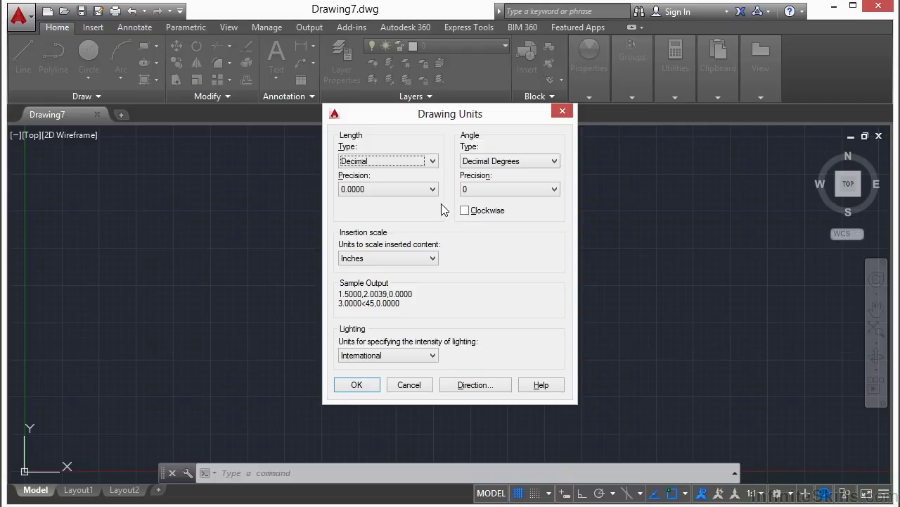
click(433, 161)
click(407, 183)
click(433, 258)
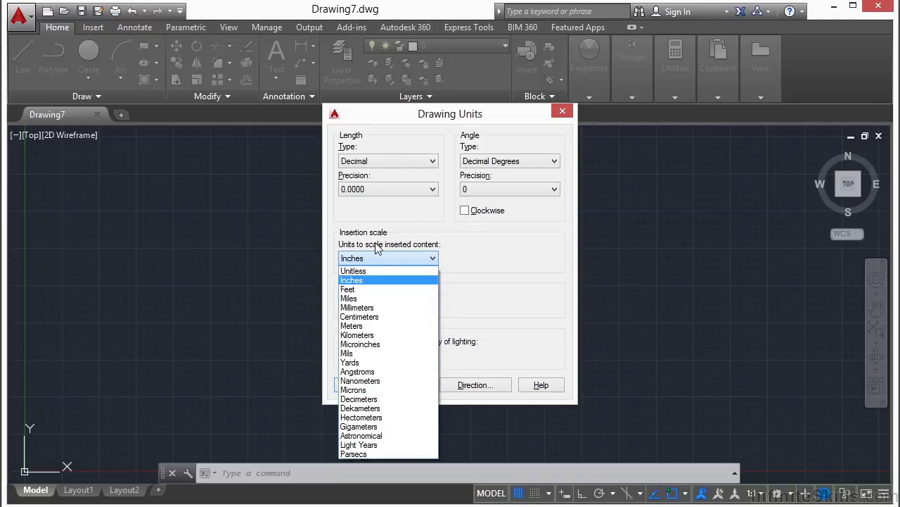
click(366, 290)
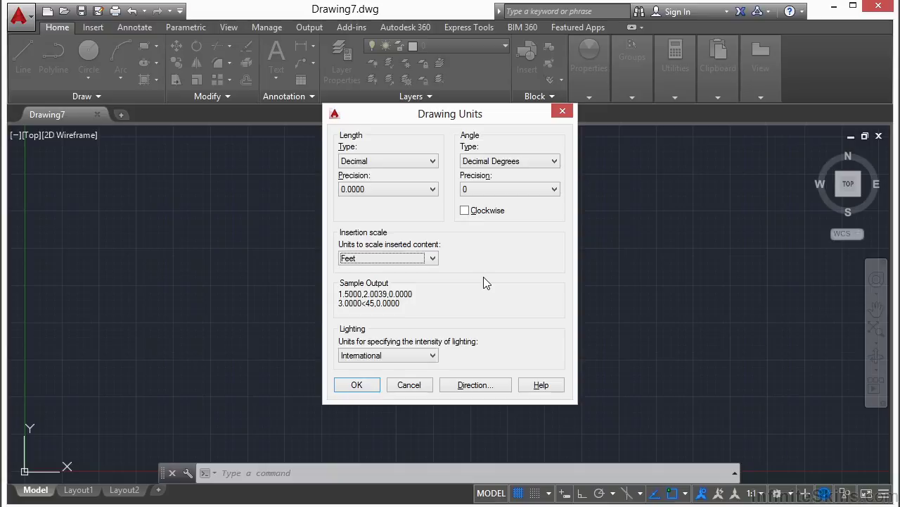
click(367, 387)
- Open the drawing architectural_example-imperial.dwg from the 04 folder
text(open)
key(Return)
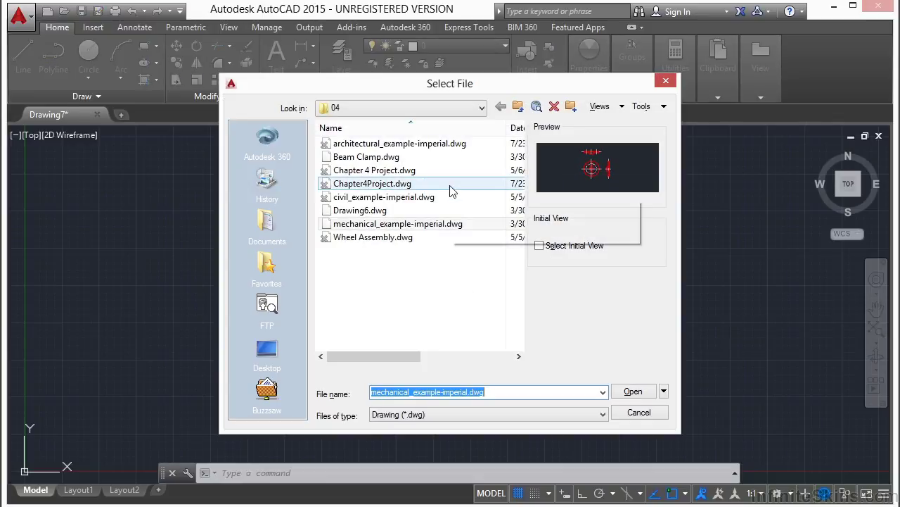
click(420, 144)
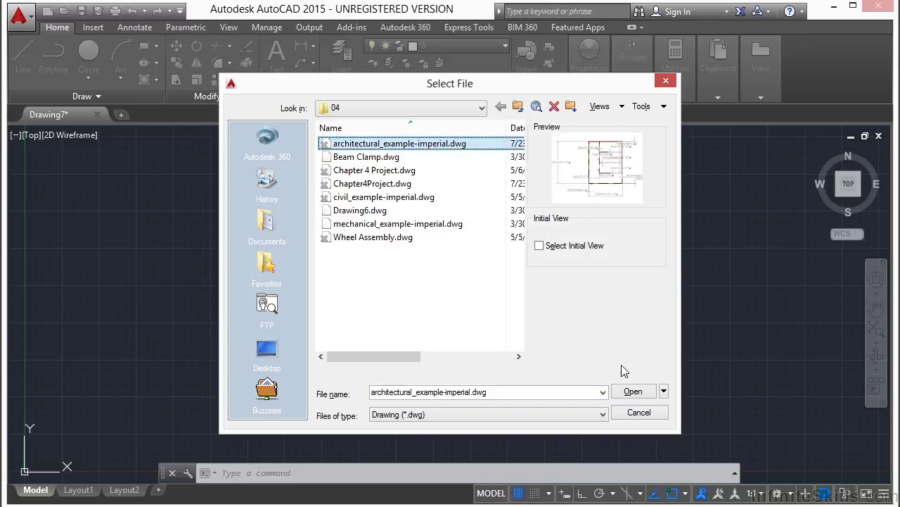
click(630, 391)
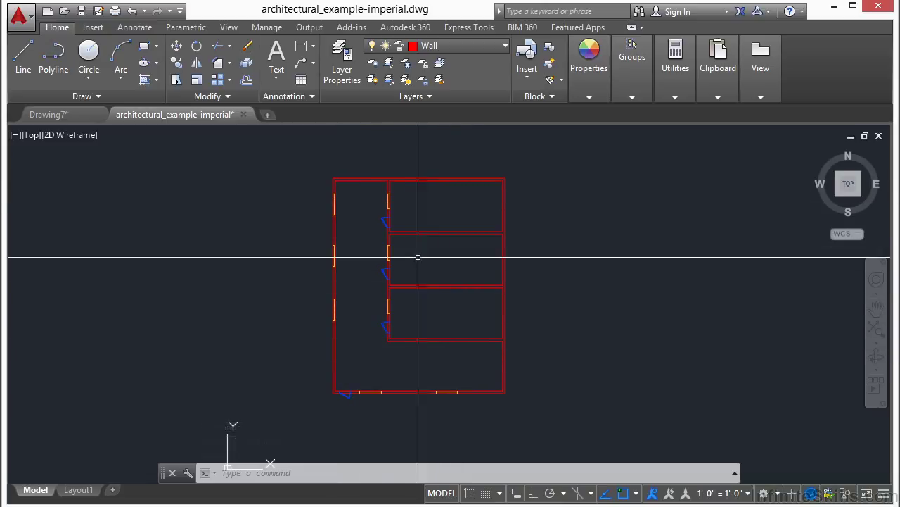
- Check the length type and insertion scale in the architectural drawing's units settings
mouse_move(387, 308)
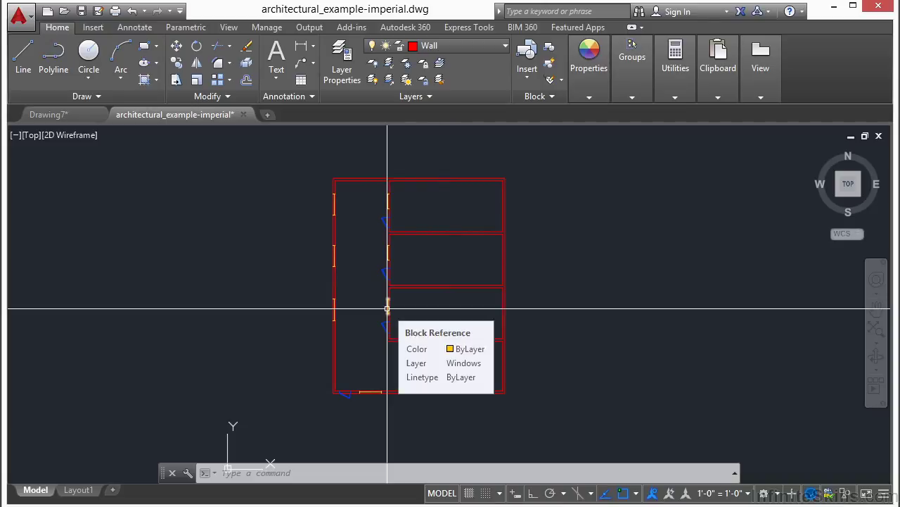
text(u)
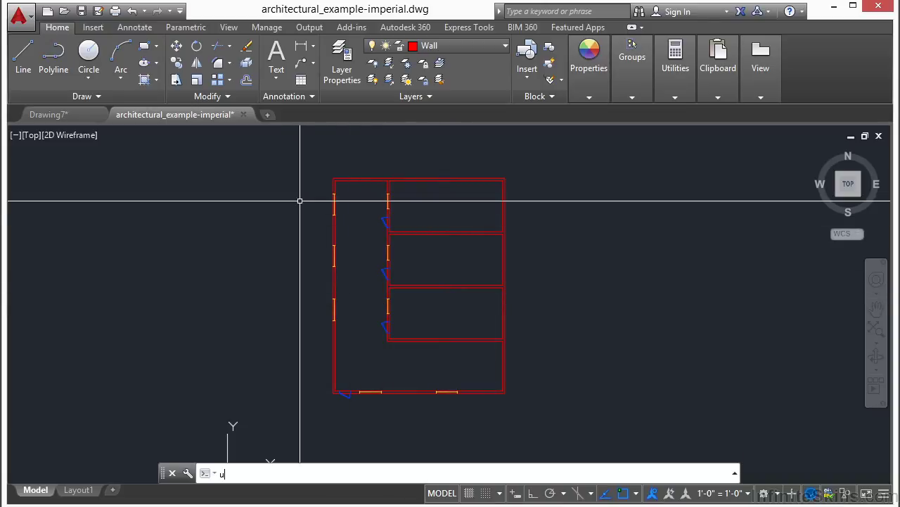
text(nits)
key(Return)
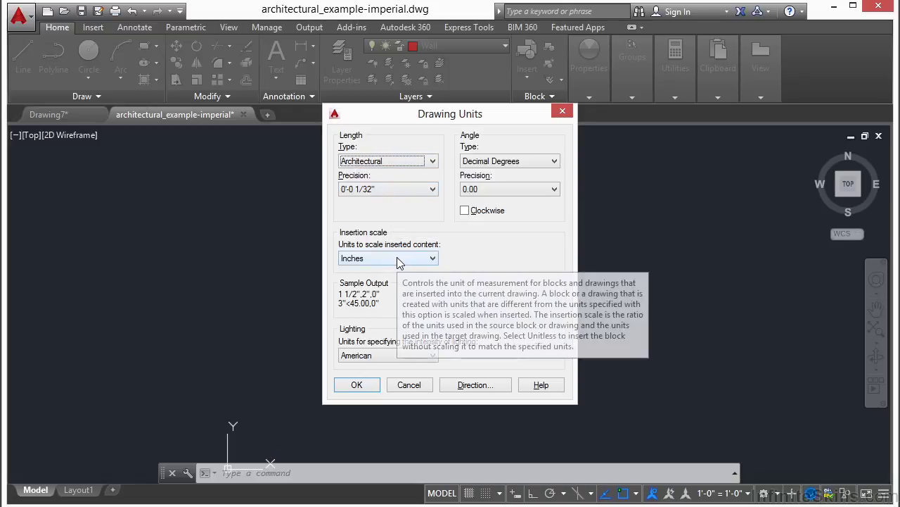
click(359, 385)
- Open the drawing civil_example-imperial.dwg from the 04 folder
text(open)
key(Return)
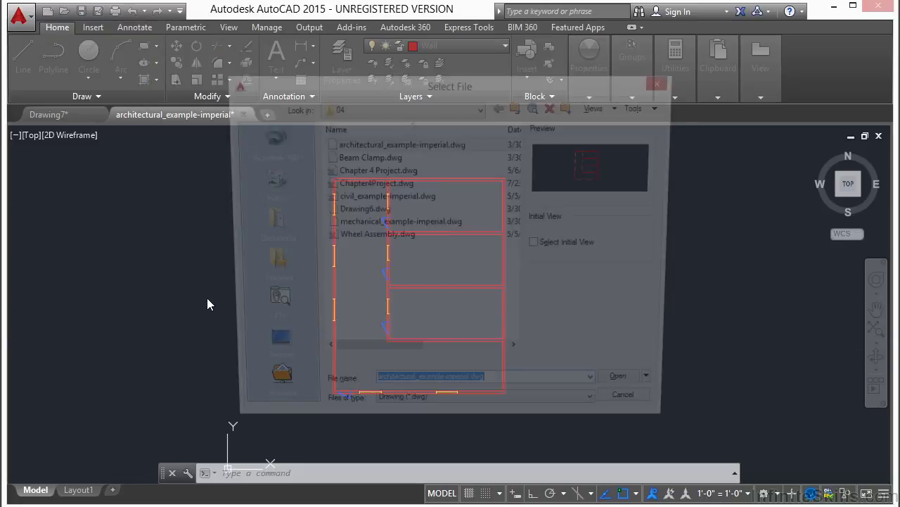
click(385, 199)
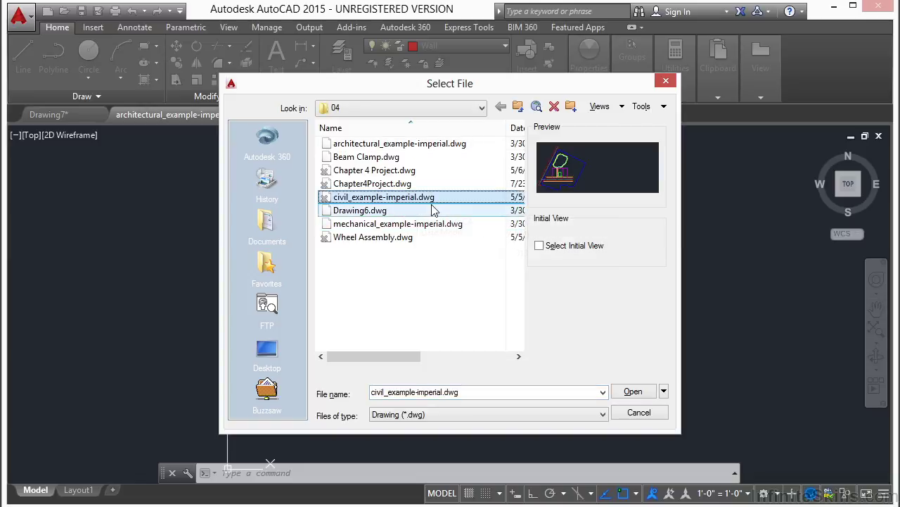
click(632, 392)
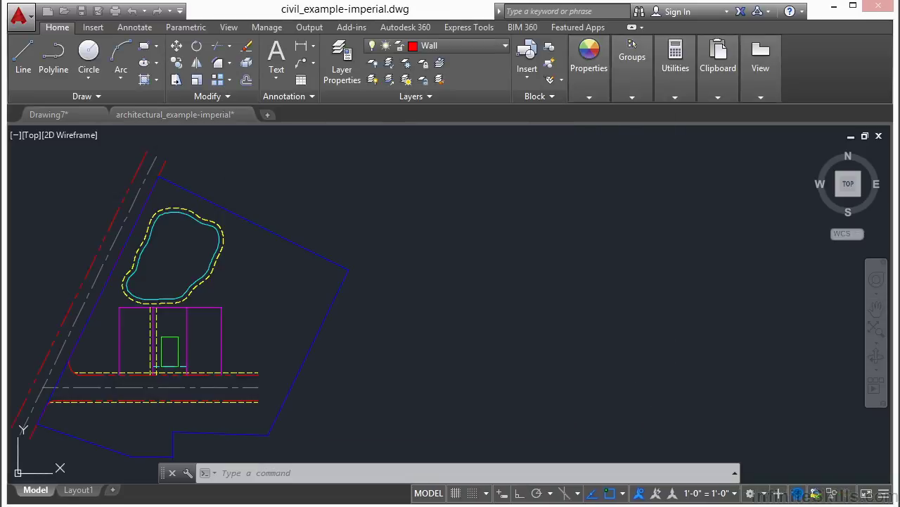
key(Escape)
key(Escape)
- Examine the civil site plan's lots and building outline, and check the drawing's length type and insertion scale
middle_drag(249, 334, 427, 303)
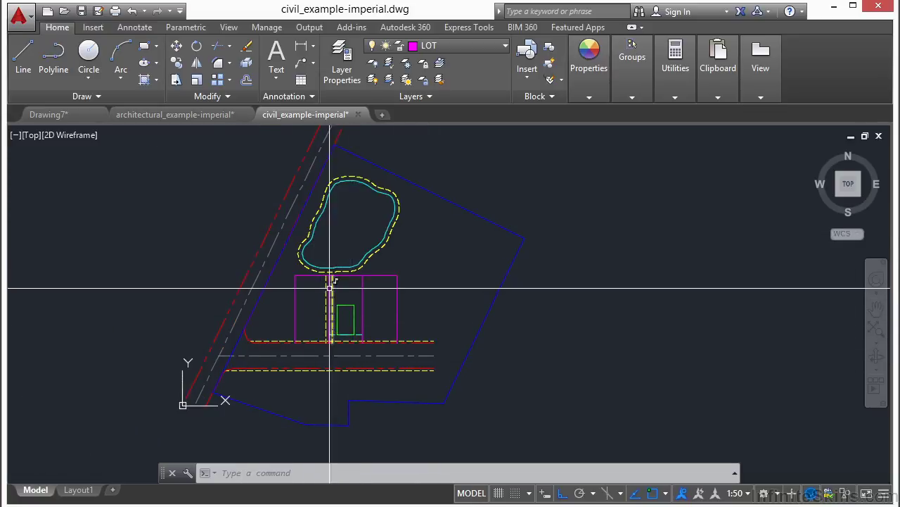
scroll(344, 303, up, 4)
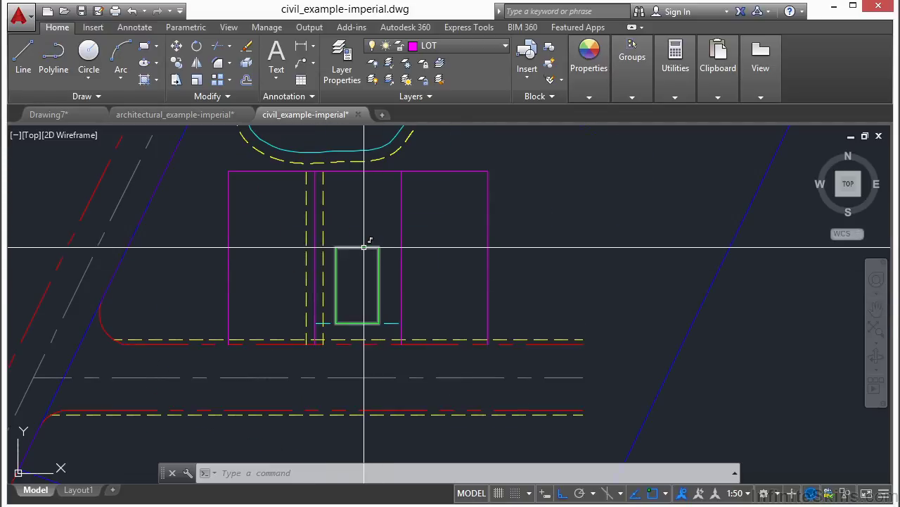
scroll(348, 303, down, 3)
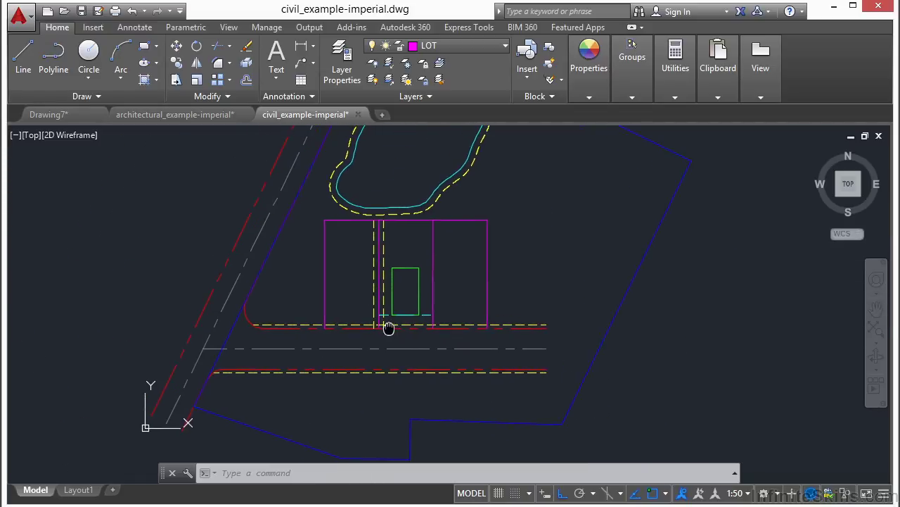
text(UNITs)
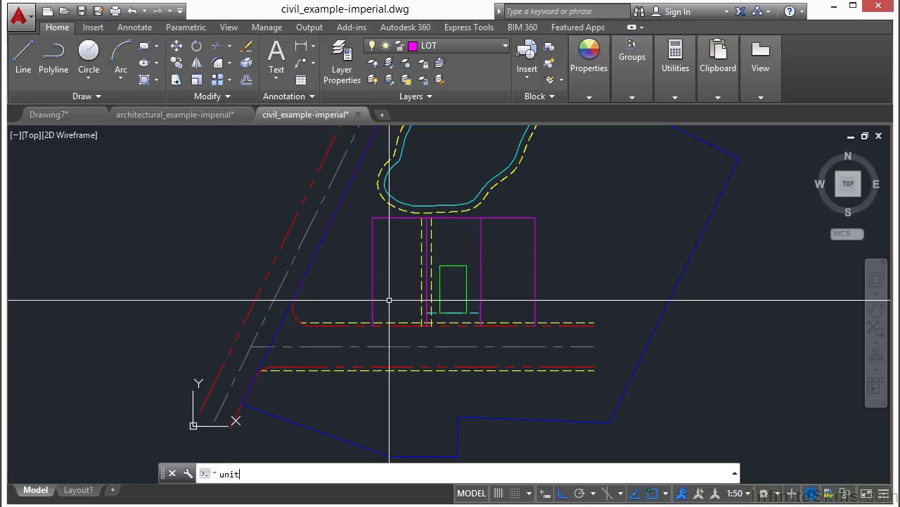
key(Return)
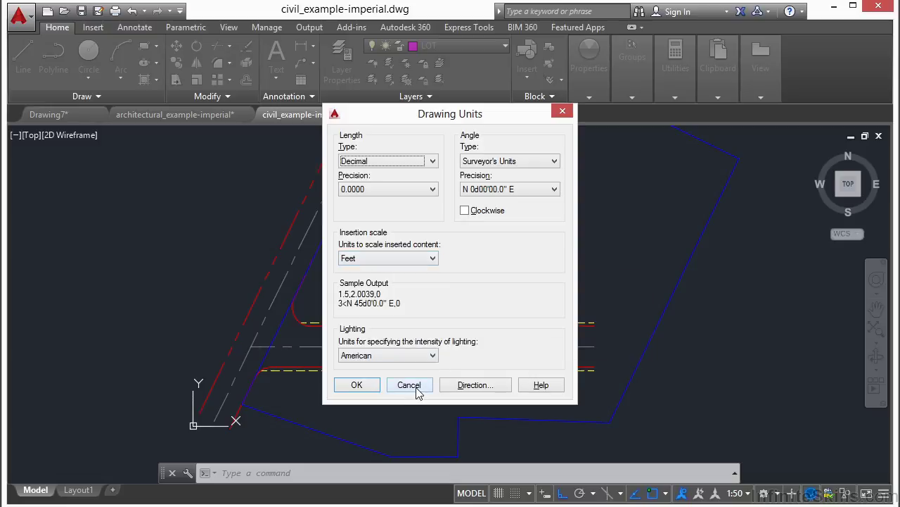
click(366, 385)
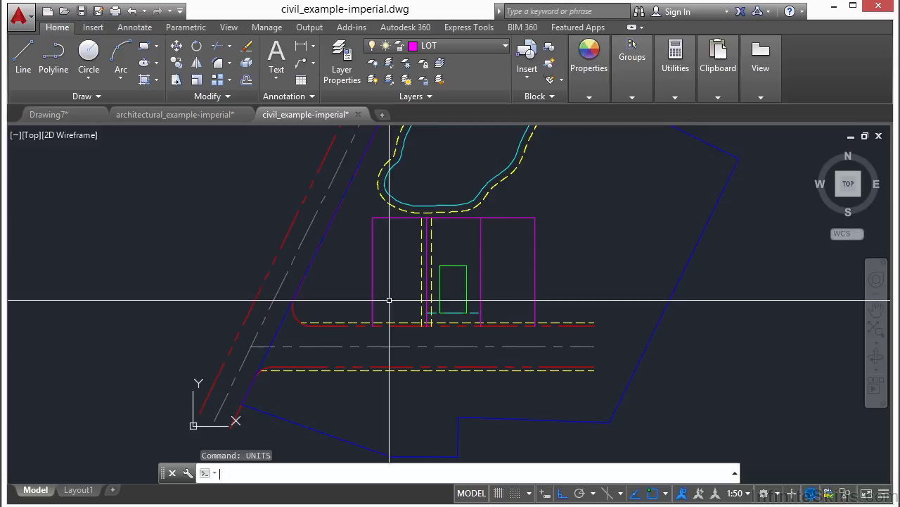
- View the floor plan in architectural_example-imperial.dwg and return to civil_example-imperial.dwg
click(201, 115)
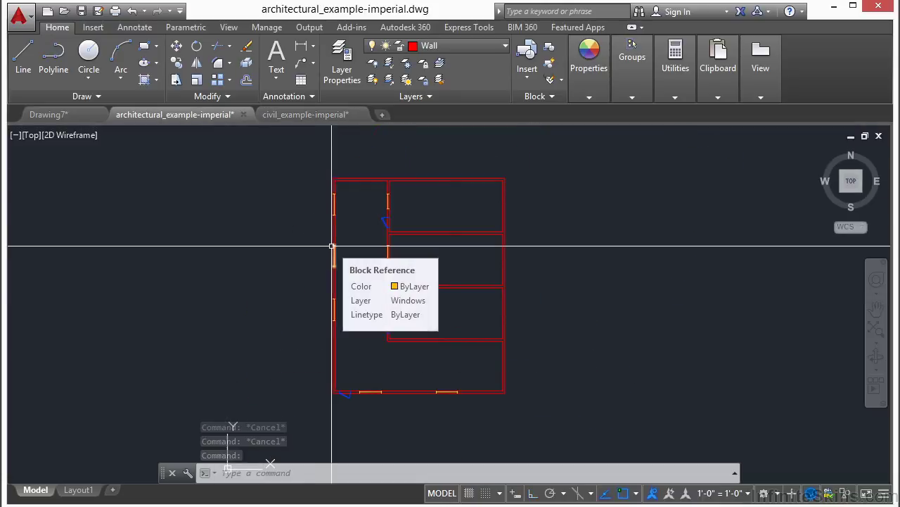
click(308, 115)
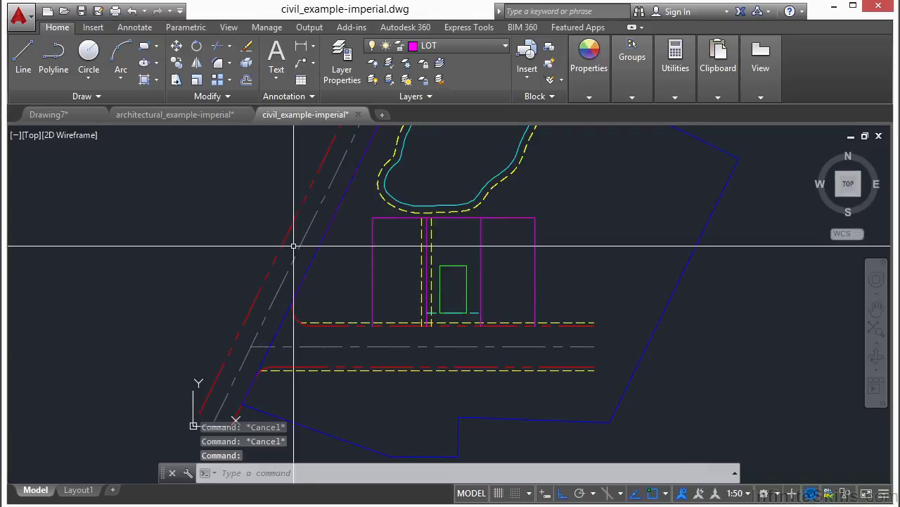
text(ref)
key(BackSpace)
key(BackSpace)
key(BackSpace)
text(xref)
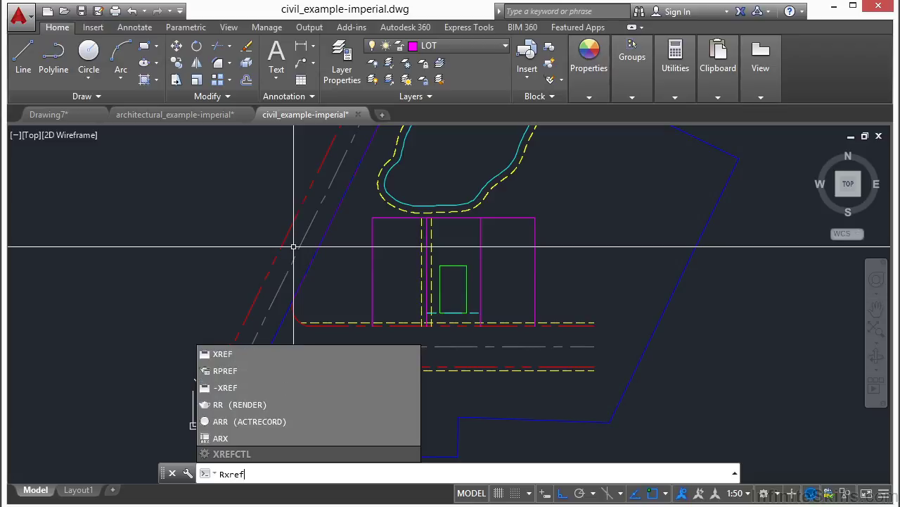
key(Return)
- Display the external references and browse for a drawing to attach in Google Drive, Infinite Skills, down to the Projects folder 04
text(xref)
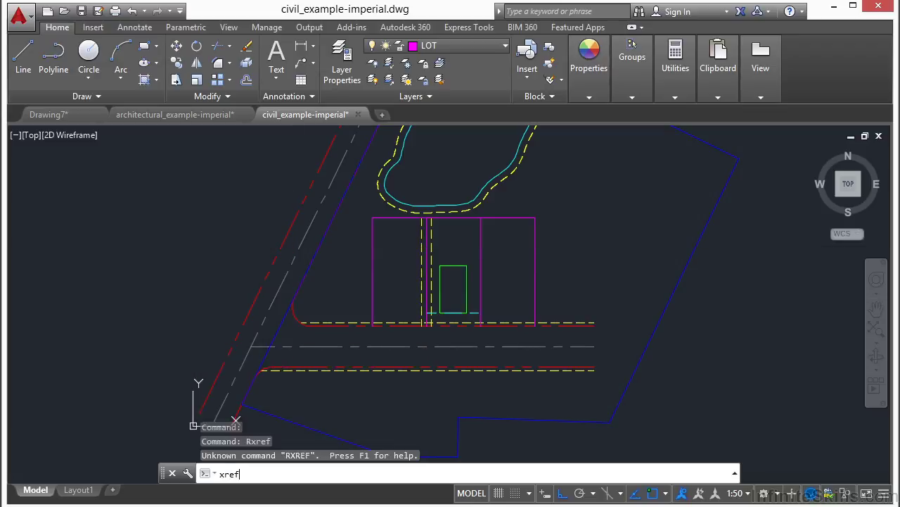
key(Return)
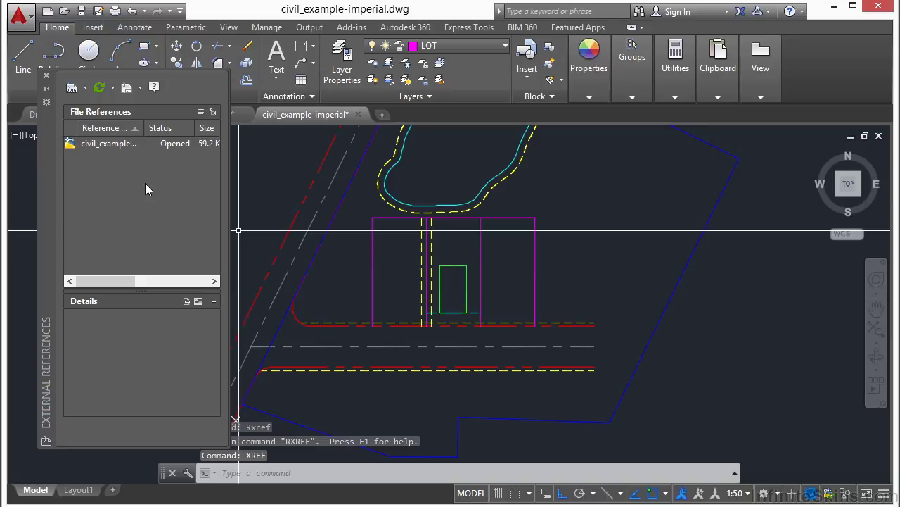
click(72, 88)
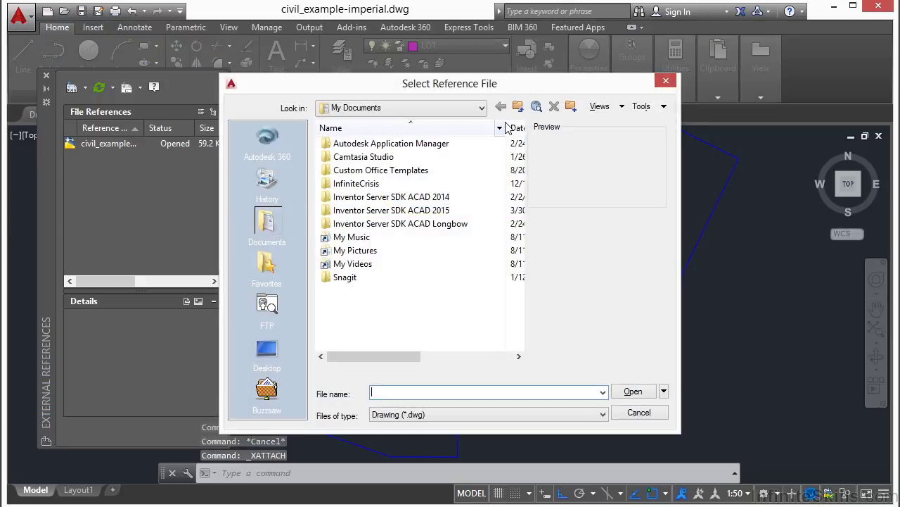
click(482, 108)
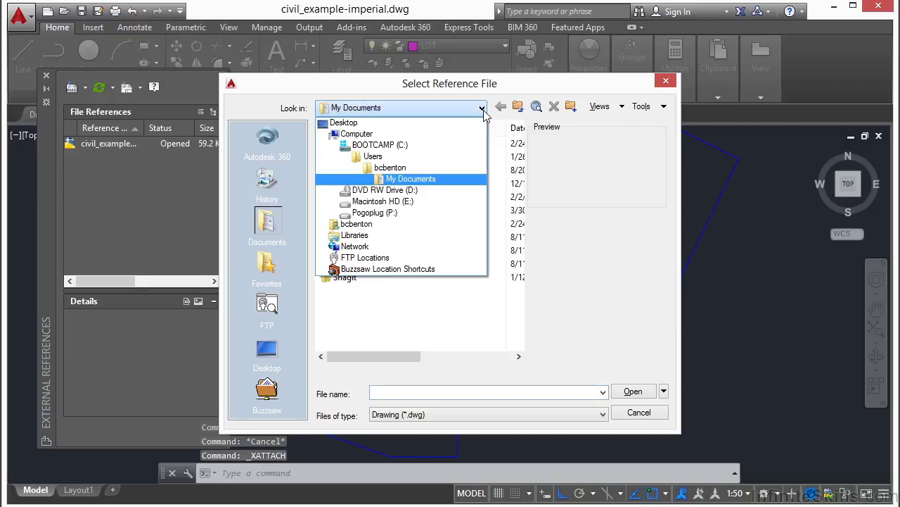
click(392, 168)
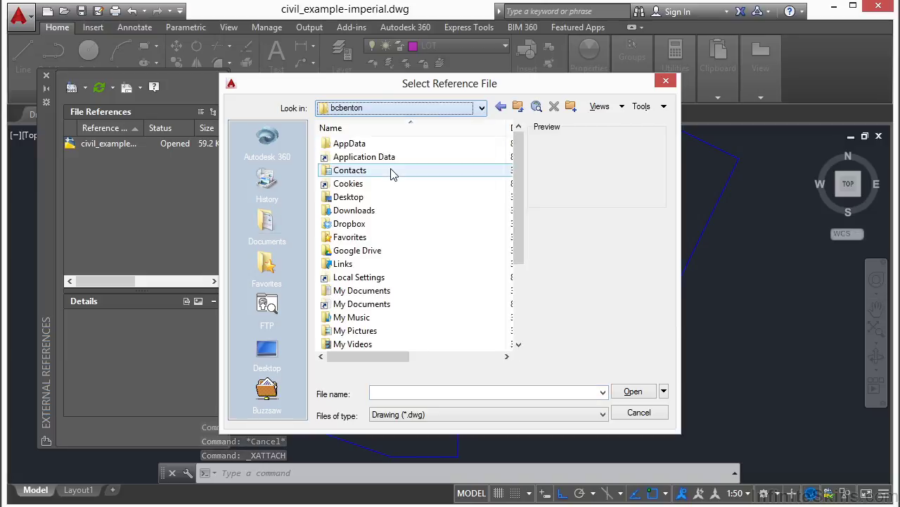
double_click(373, 251)
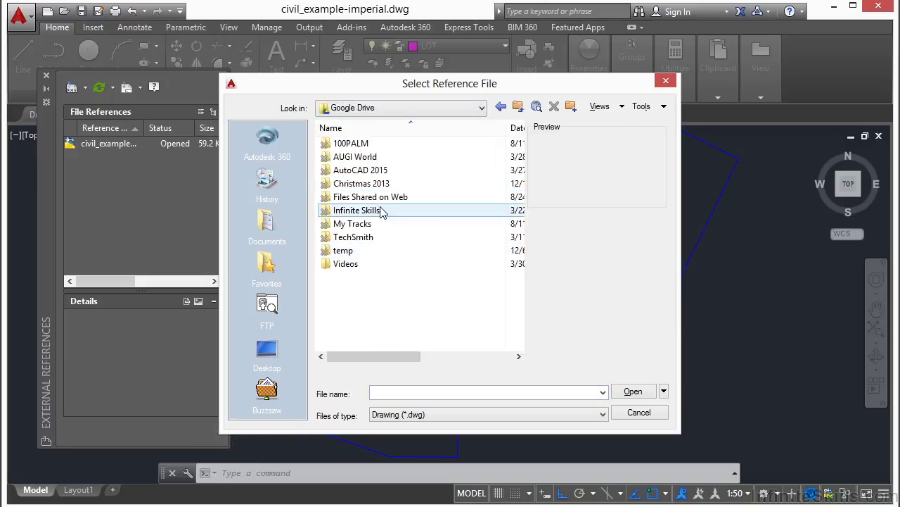
double_click(378, 210)
double_click(377, 144)
double_click(366, 159)
double_click(357, 161)
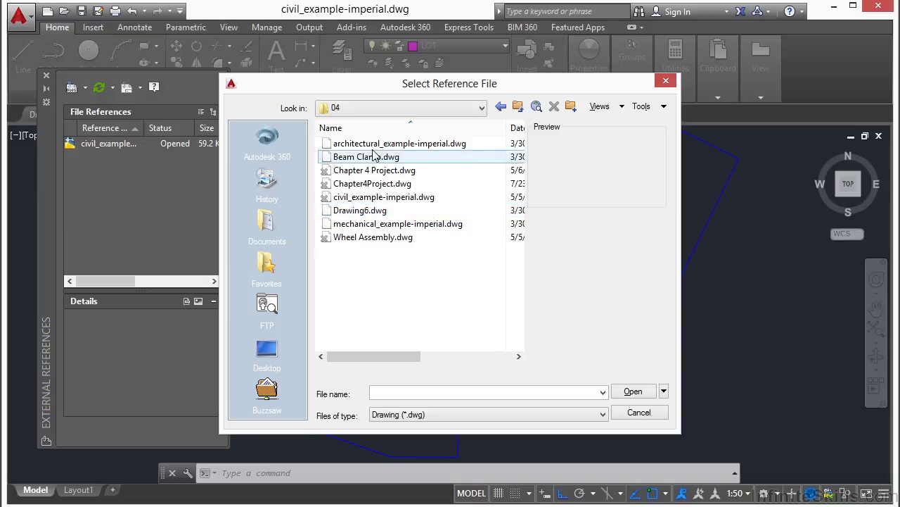
- Attach architectural_example-imperial.dwg as an external reference, placed in the open area just east of the magenta lots
click(375, 145)
click(637, 393)
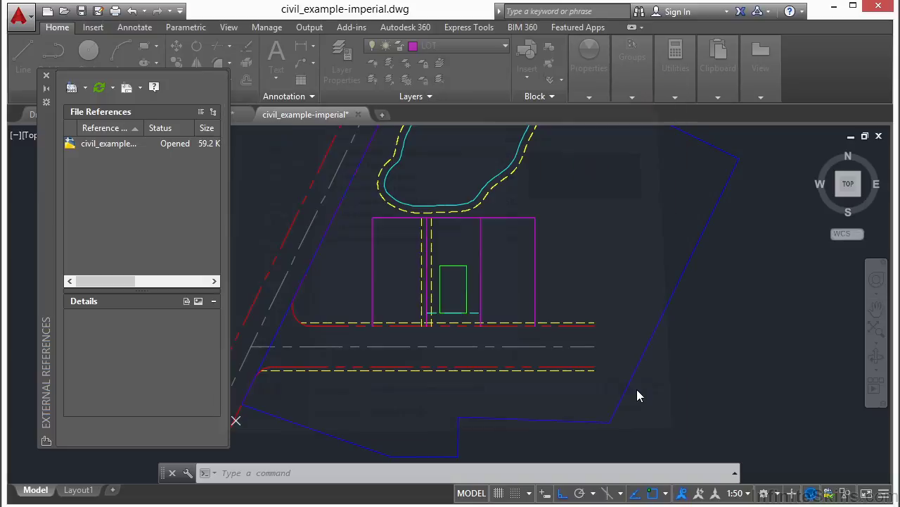
click(499, 396)
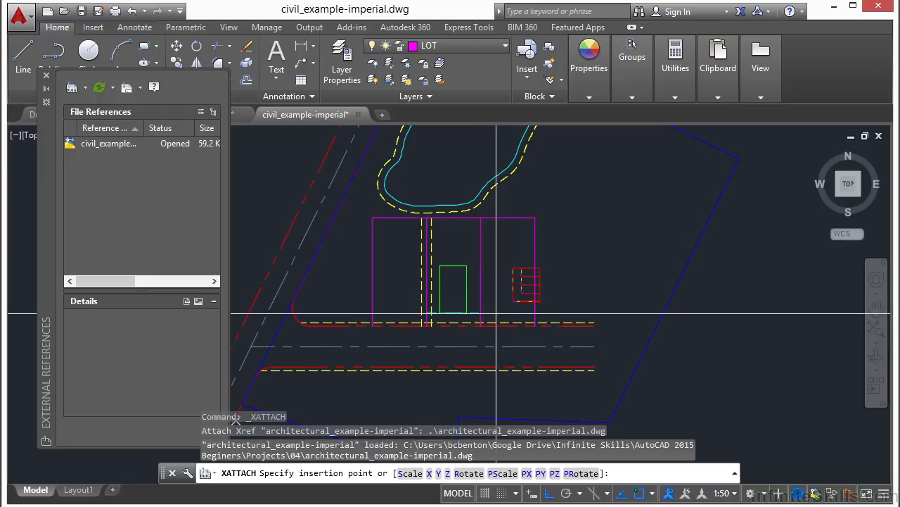
click(553, 303)
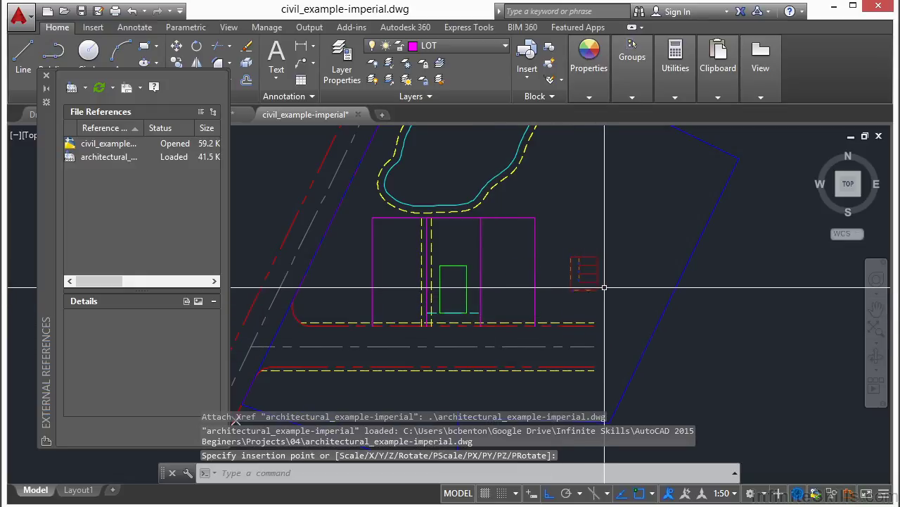
- Move the attached floor plan by its lower-left corner into the easternmost magenta lot, with Ortho turned off
scroll(591, 298, up, 4)
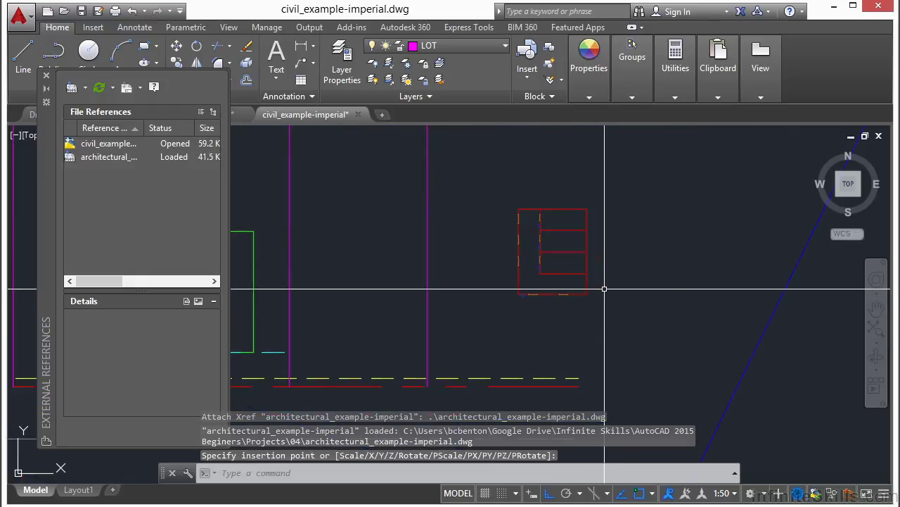
text(m)
key(Return)
click(584, 254)
key(Return)
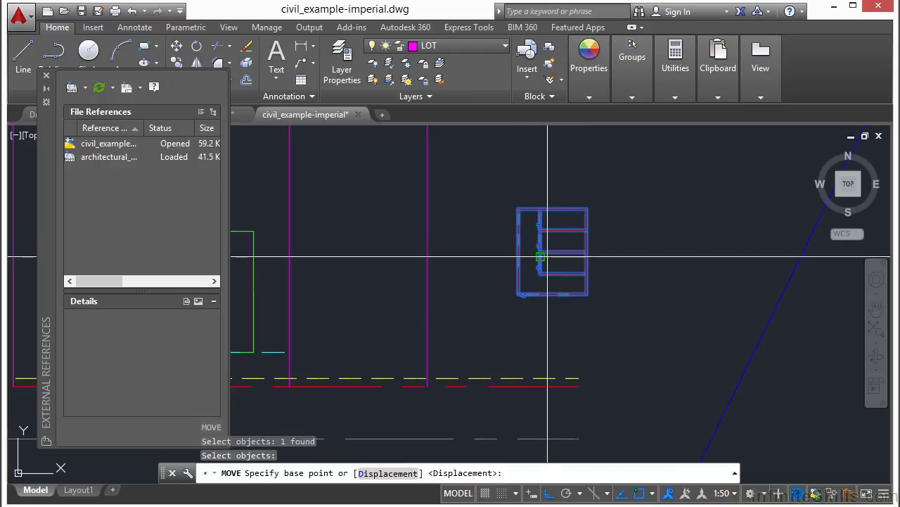
click(521, 294)
scroll(610, 293, down, 2)
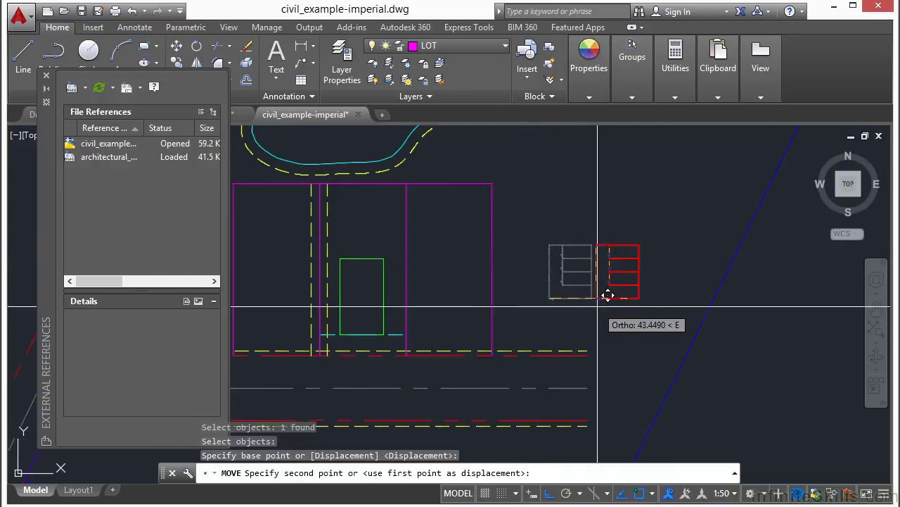
key(F8)
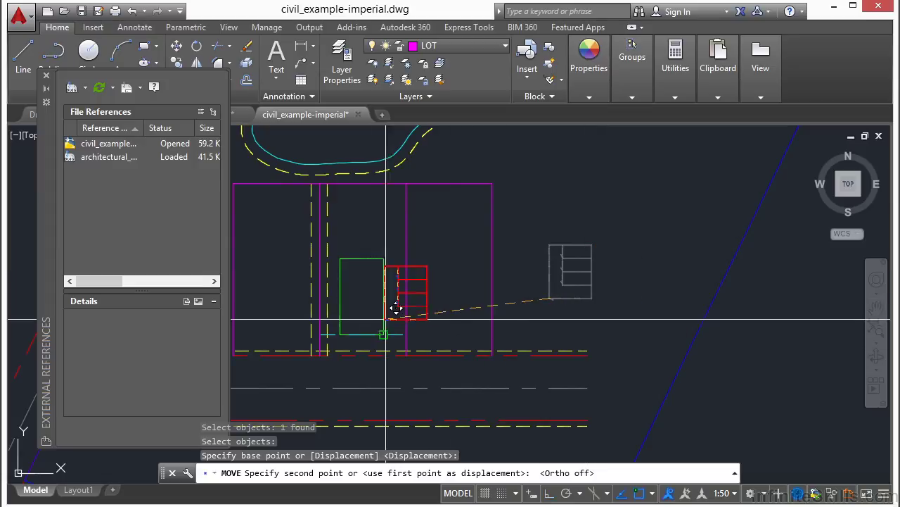
click(455, 313)
- Draw a nearly horizontal line 1 unit long in the open area of the lot just above the floor plan
scroll(450, 298, up, 3)
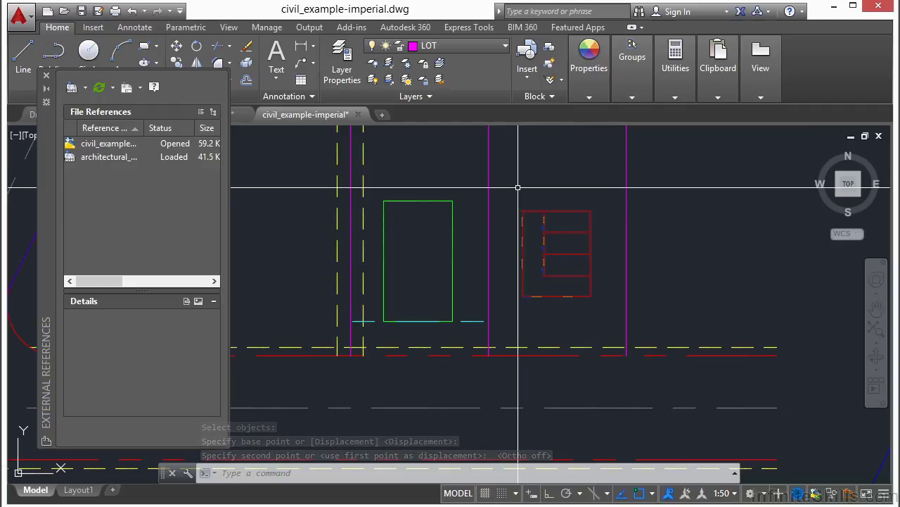
text(l)
key(Return)
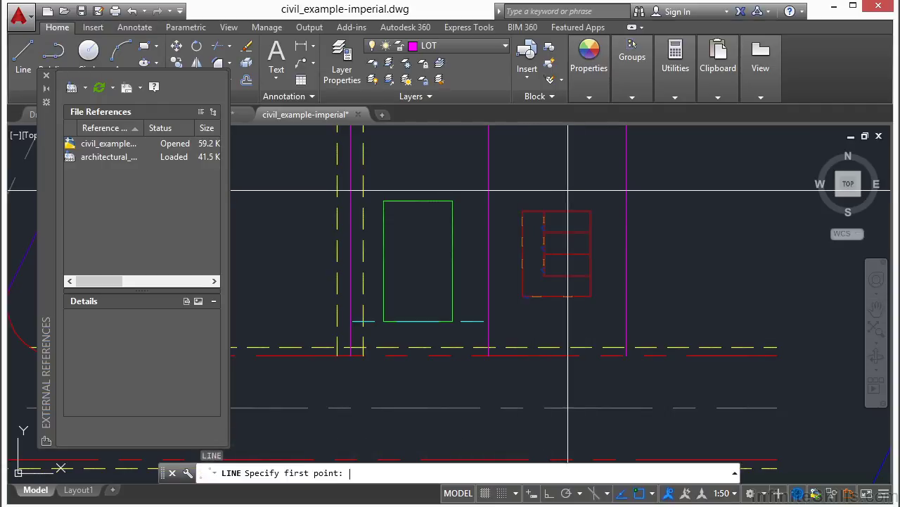
scroll(547, 155, up, 4)
click(502, 189)
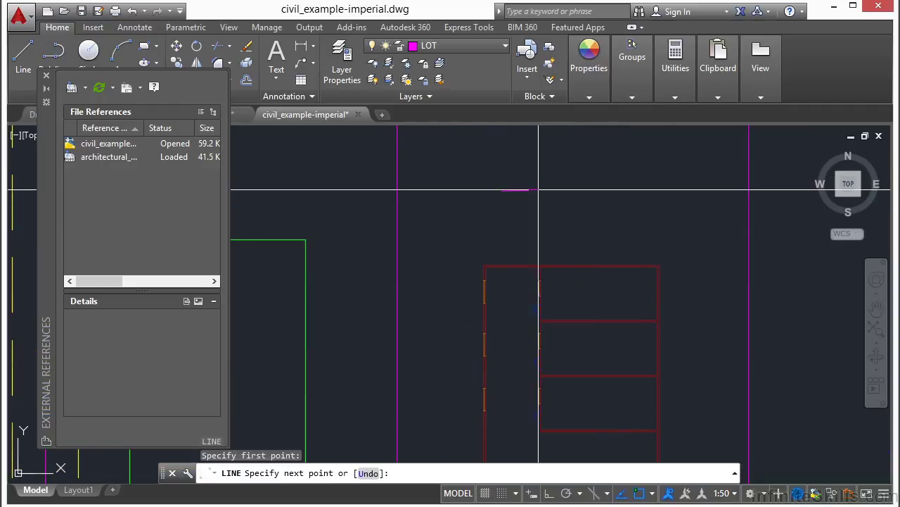
text(1)
key(Return)
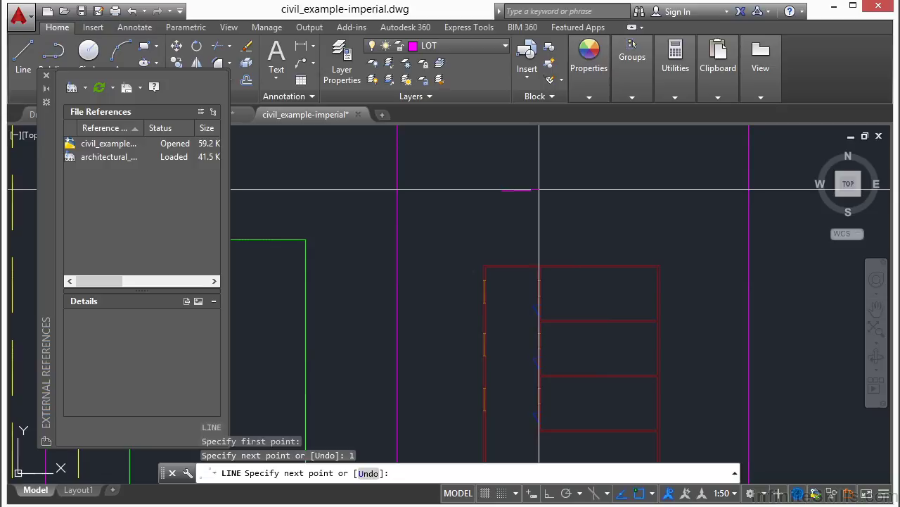
key(Return)
- Move the 1-unit line down into the floor plan's northwest corner, just inside the outer walls
scroll(503, 194, up, 4)
text(m)
key(Return)
click(504, 196)
click(520, 166)
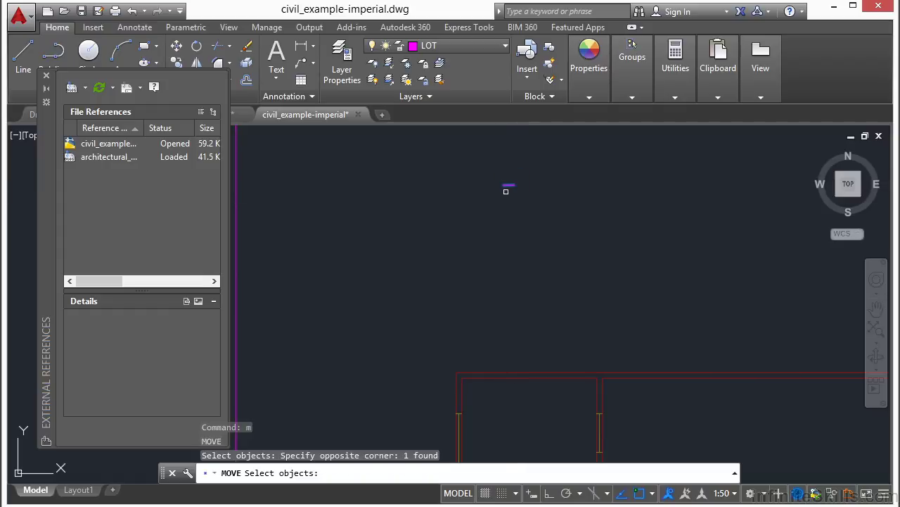
key(Return)
click(504, 185)
middle_drag(515, 297, 509, 180)
scroll(499, 302, up, 2)
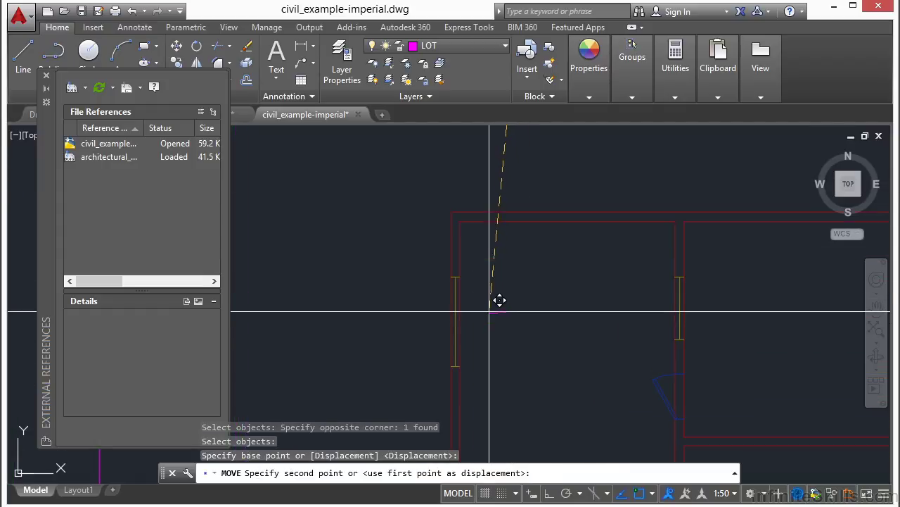
click(493, 295)
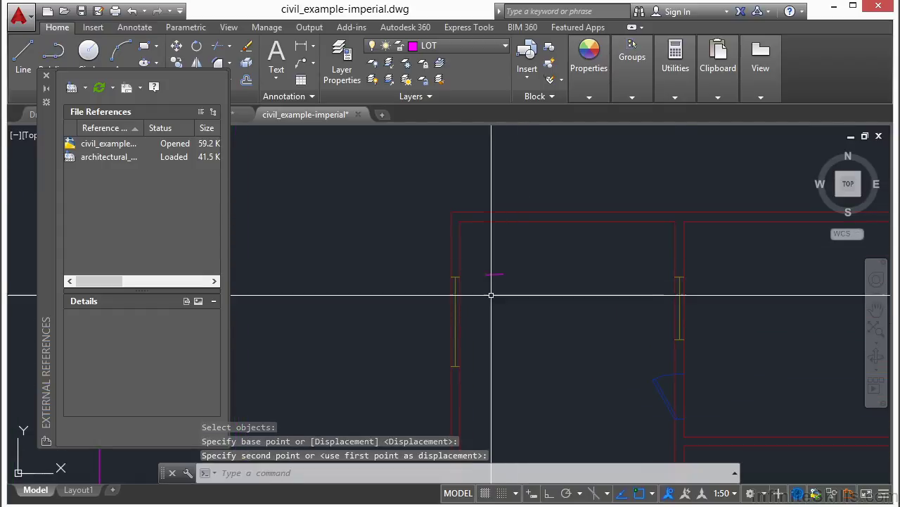
- Move the 1-unit line closer to the west exterior wall, just above the window
scroll(463, 251, up, 4)
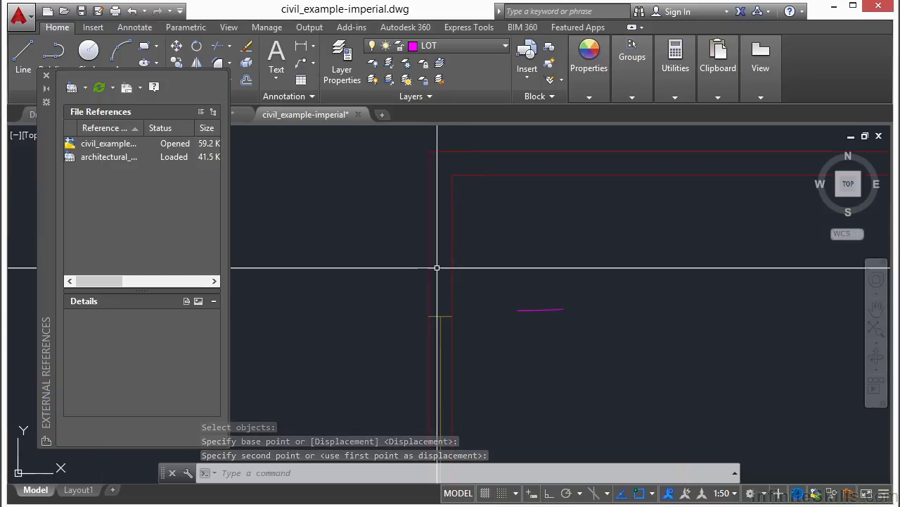
key(Return)
click(569, 286)
click(546, 335)
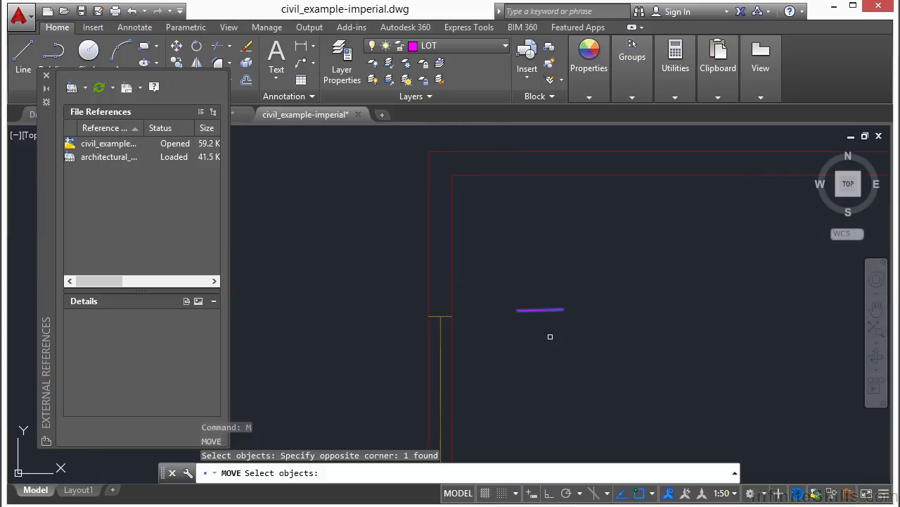
key(Return)
click(628, 296)
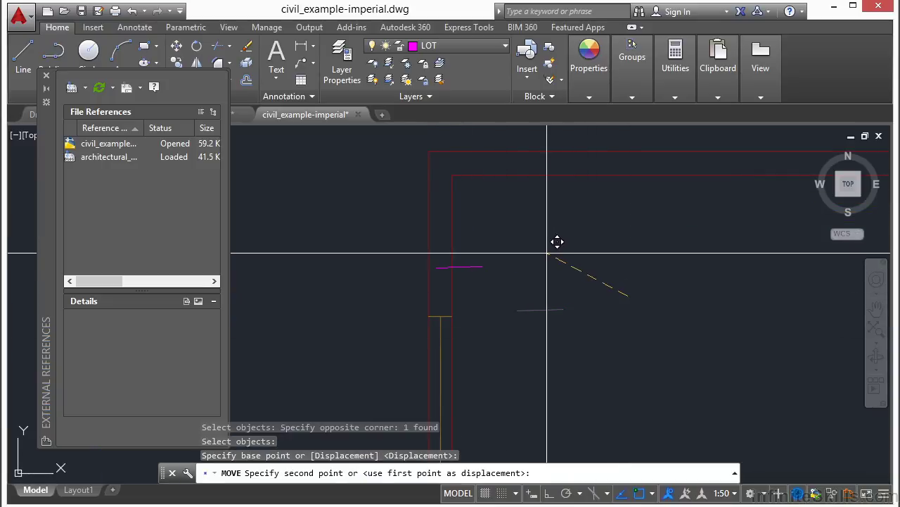
click(582, 257)
- Copy the 1-unit line to the clipboard and close the External References palette
click(527, 235)
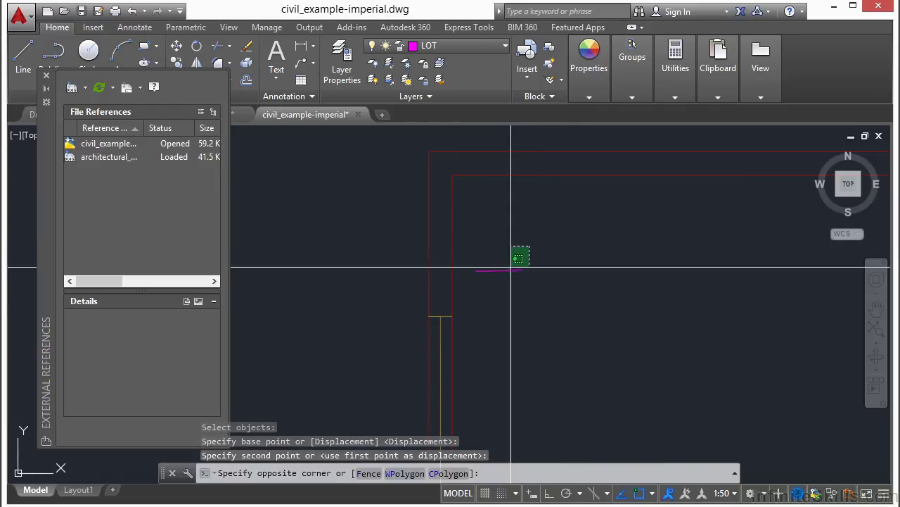
click(492, 285)
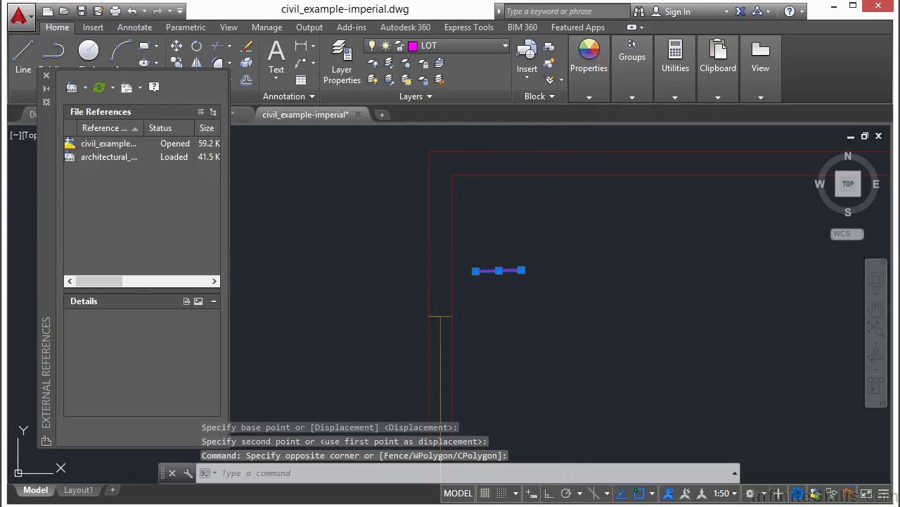
key(ctrl+c)
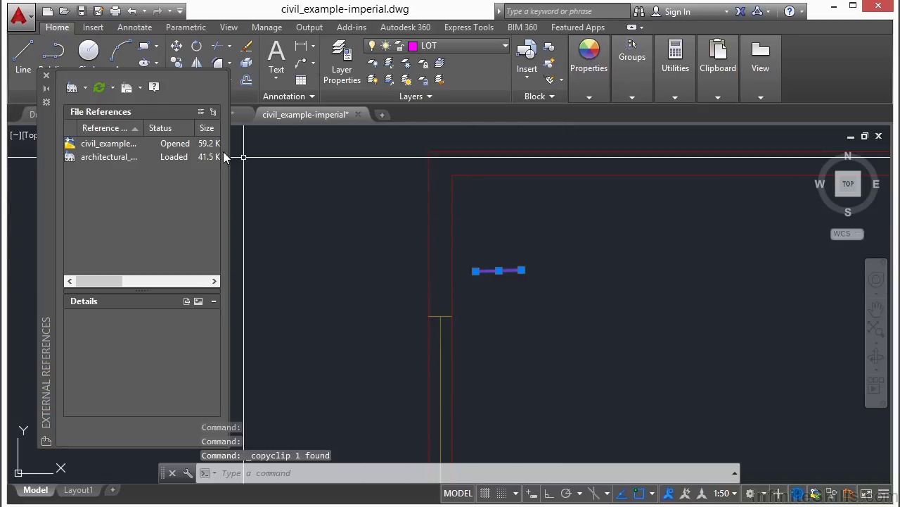
click(47, 75)
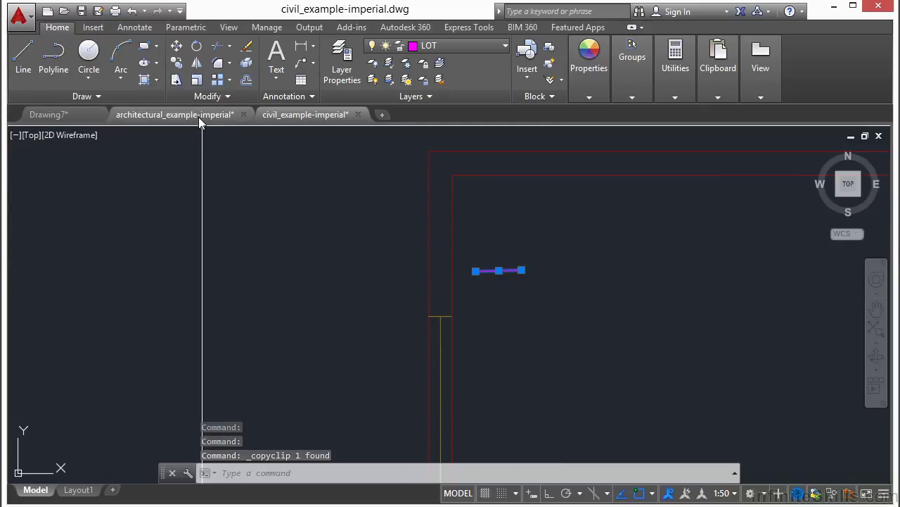
- Paste the copied line into architectural_example-imperial.dwg, inside the northwest corner beside the west exterior wall
click(199, 116)
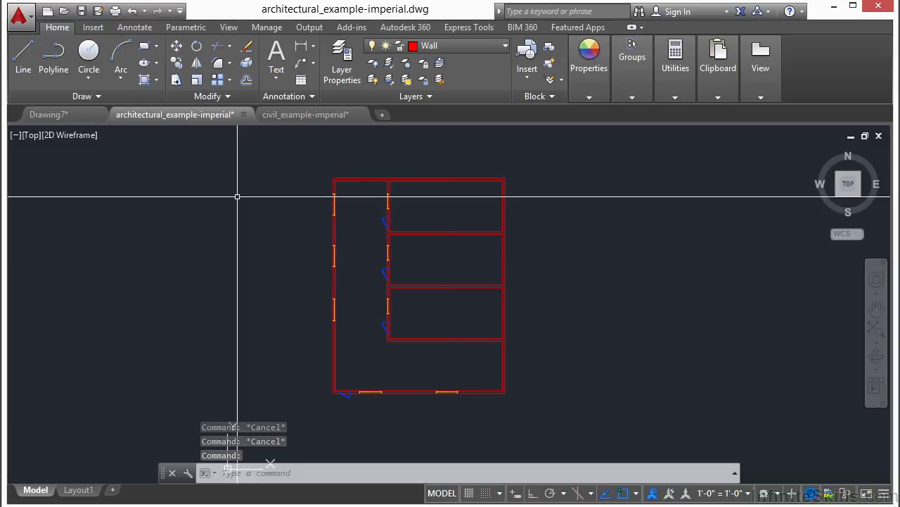
scroll(310, 195, up, 4)
mouse_move(368, 177)
middle_down()
mouse_move(384, 182)
mouse_move(331, 237)
middle_up()
scroll(336, 240, up, 4)
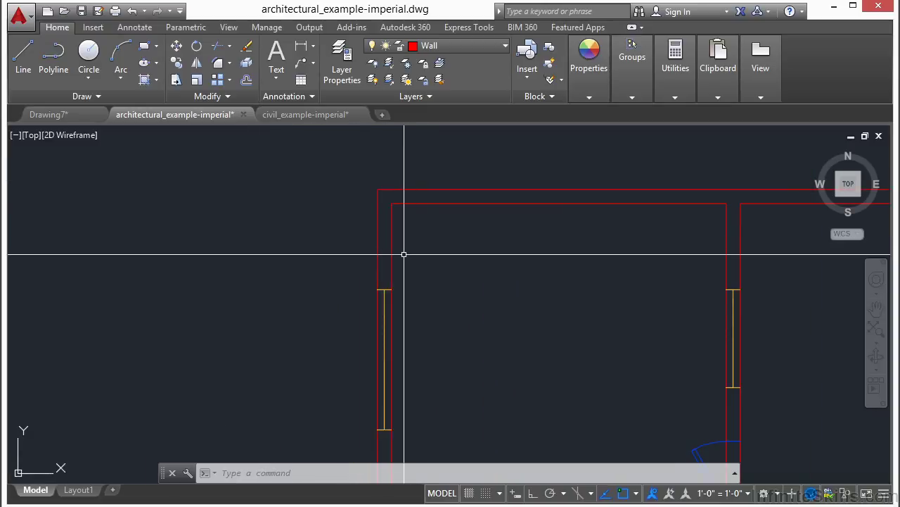
key(ctrl+v)
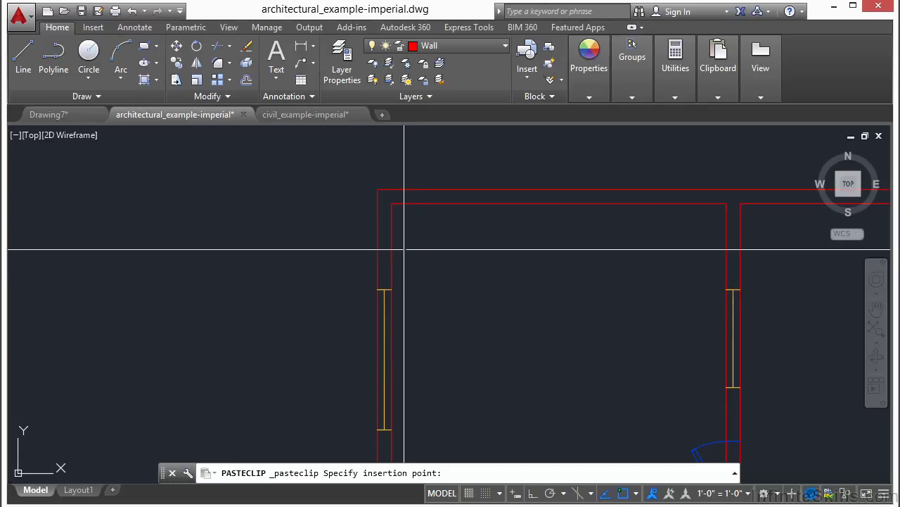
scroll(420, 273, up, 5)
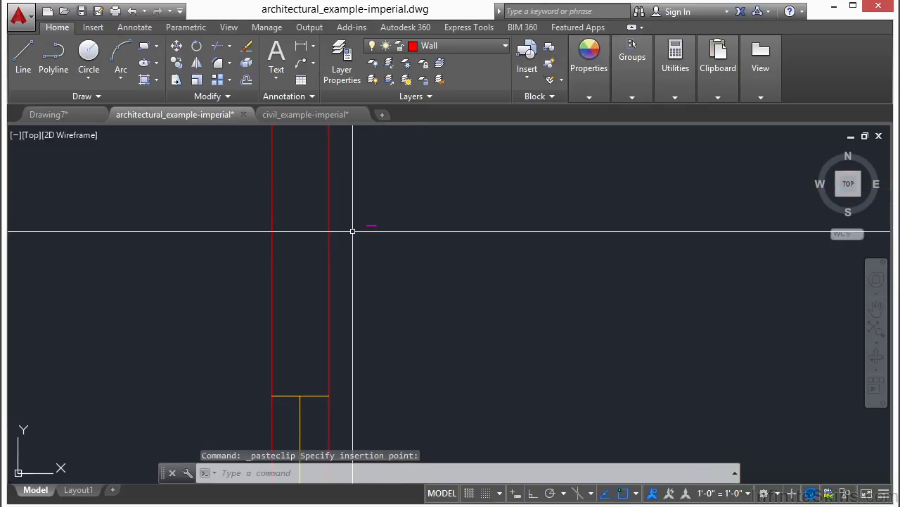
- Highlight the pasted line to compare its length with the wall thickness, and clear the selection
click(349, 205)
click(430, 268)
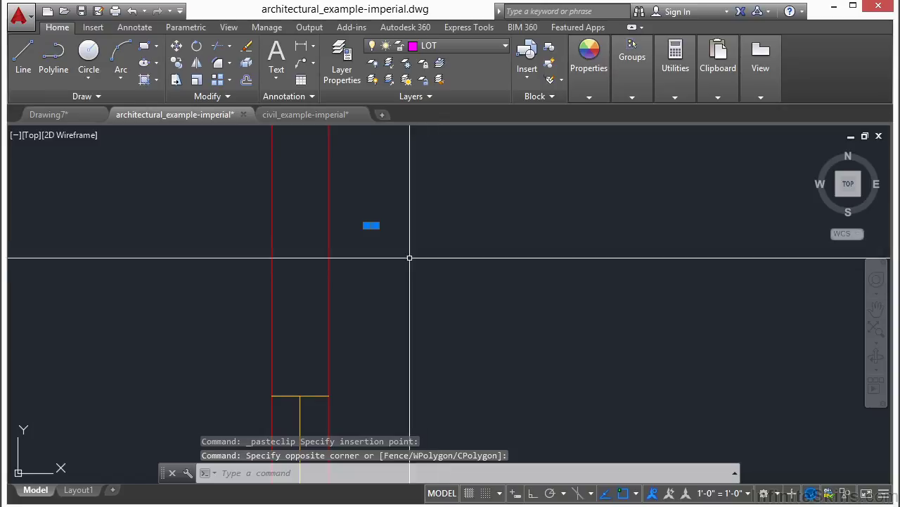
key(Escape)
scroll(342, 235, down, 9)
middle_drag(380, 261, 358, 195)
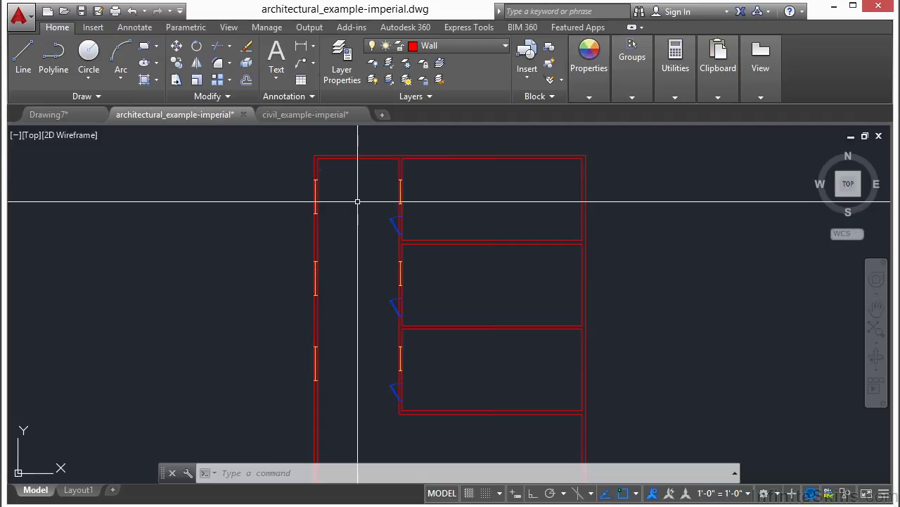
- Compare the floor plan in civil_example-imperial.dwg with the original in architectural_example-imperial.dwg, ending in the civil drawing
click(314, 115)
scroll(496, 262, down, 5)
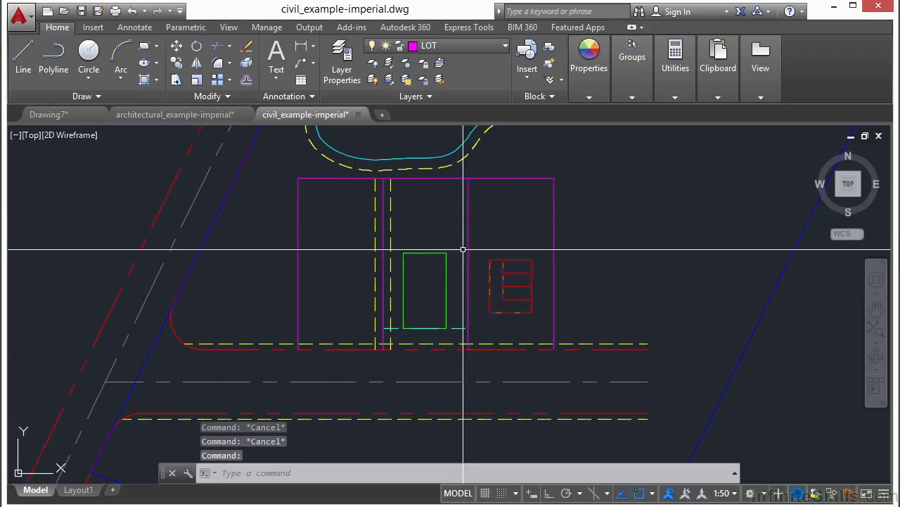
click(223, 114)
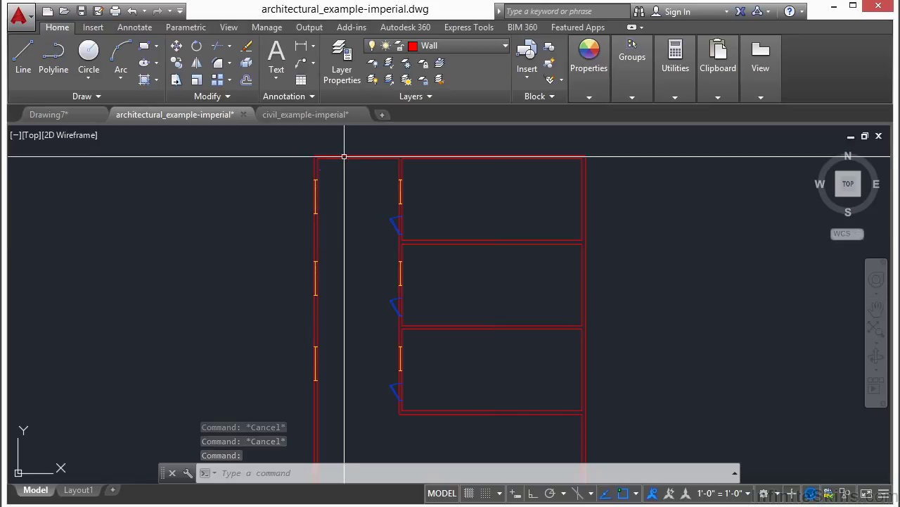
click(341, 115)
key(Escape)
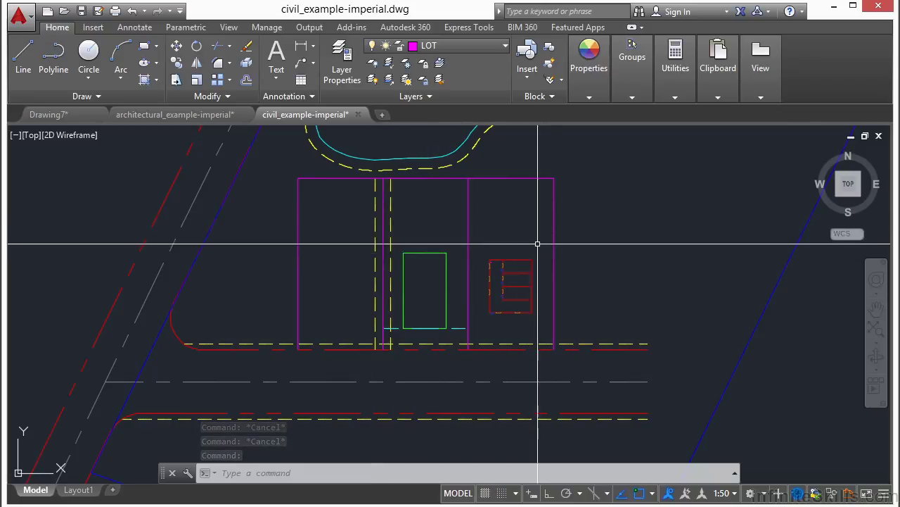
- Set the civil drawing's insertion scale units to Inches
text(UNI)
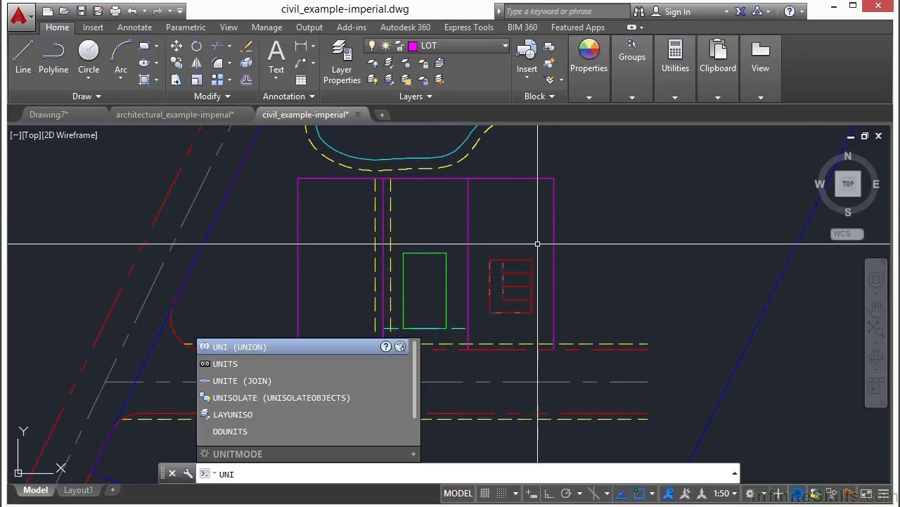
text(TS)
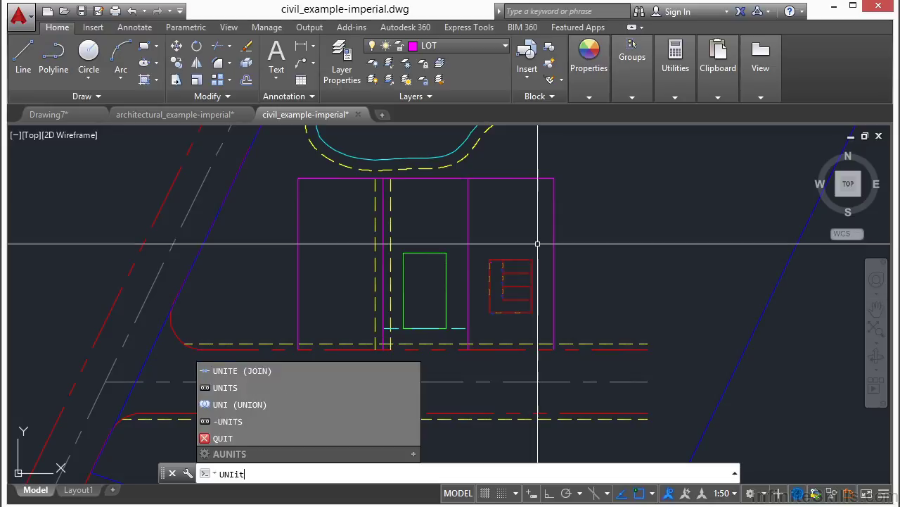
key(Return)
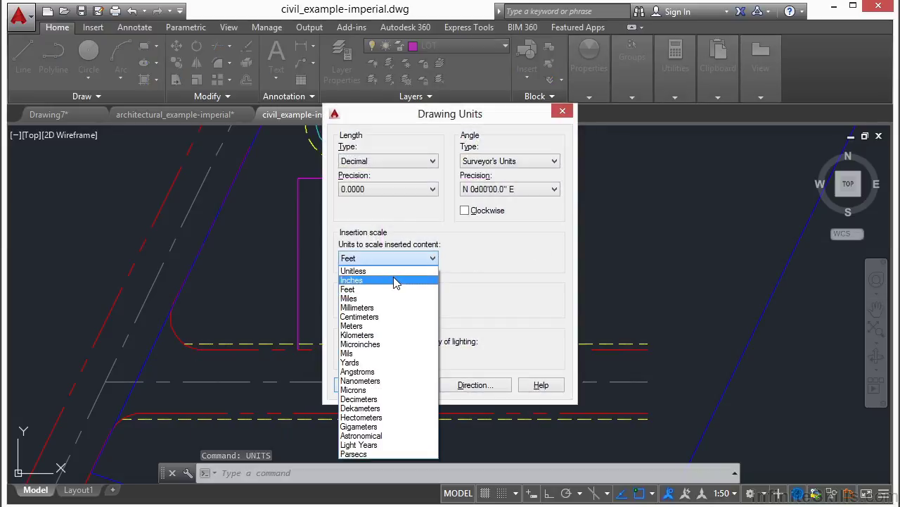
click(394, 280)
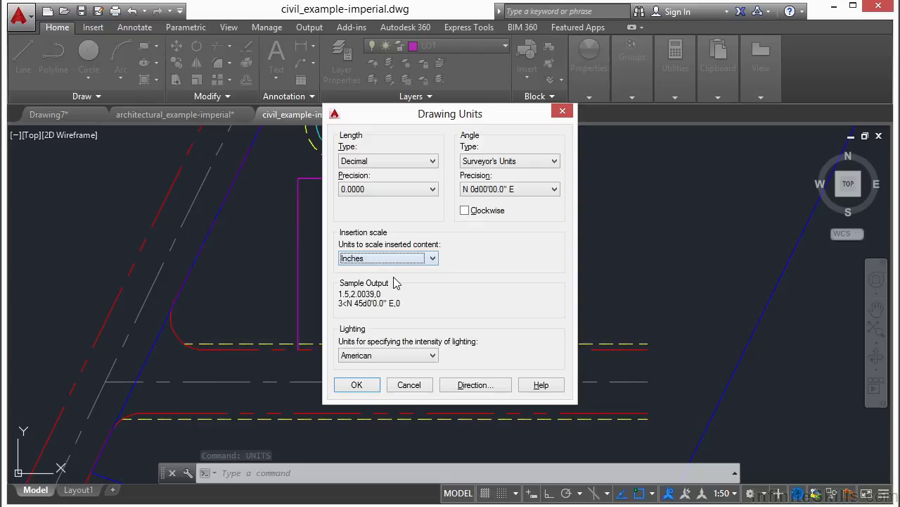
click(371, 384)
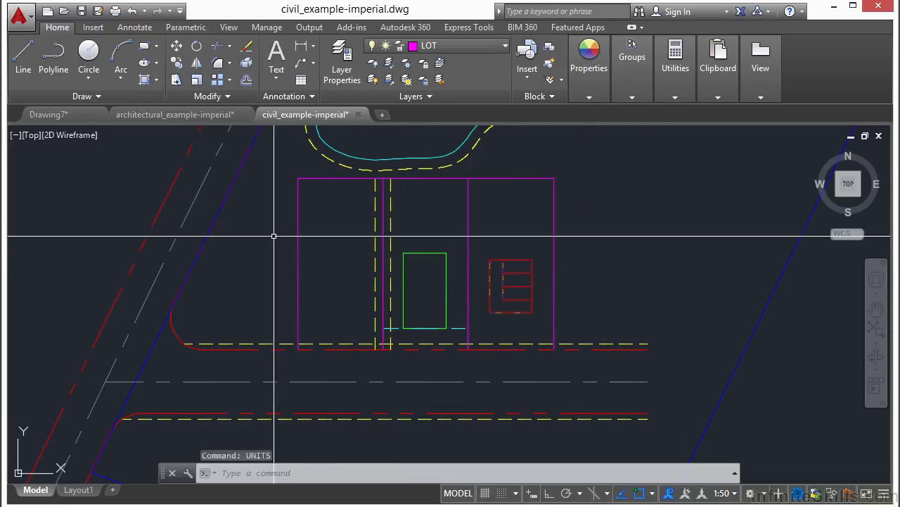